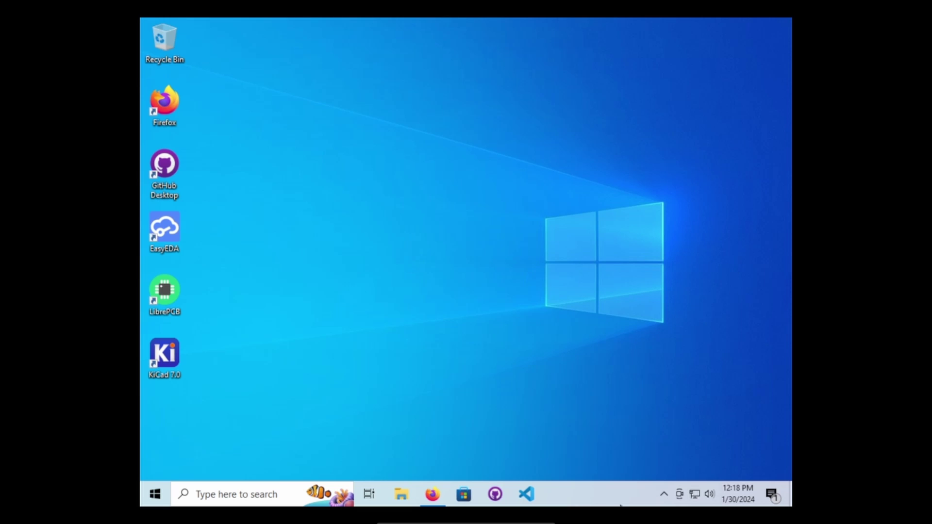
In Firefox, search for 'circuit maker' to reach the circuitmaker.com home page.
click(432, 494)
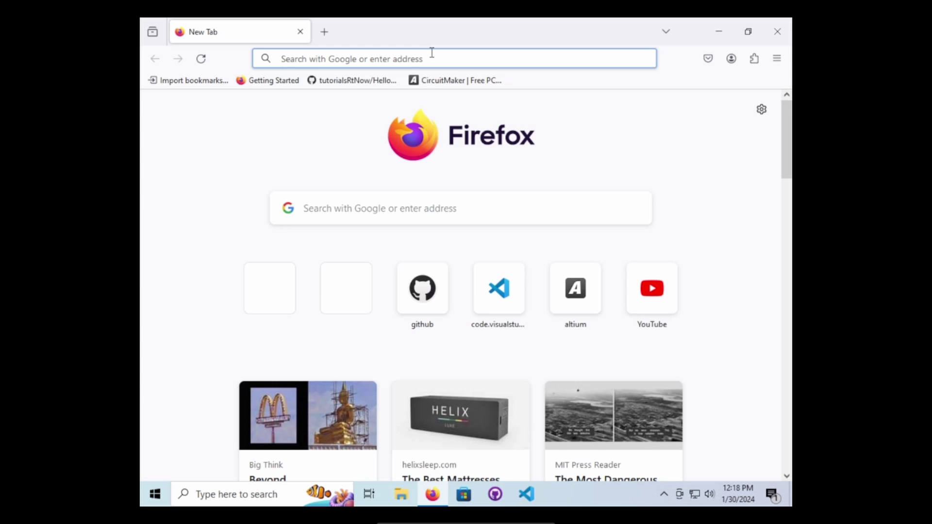
click(432, 57)
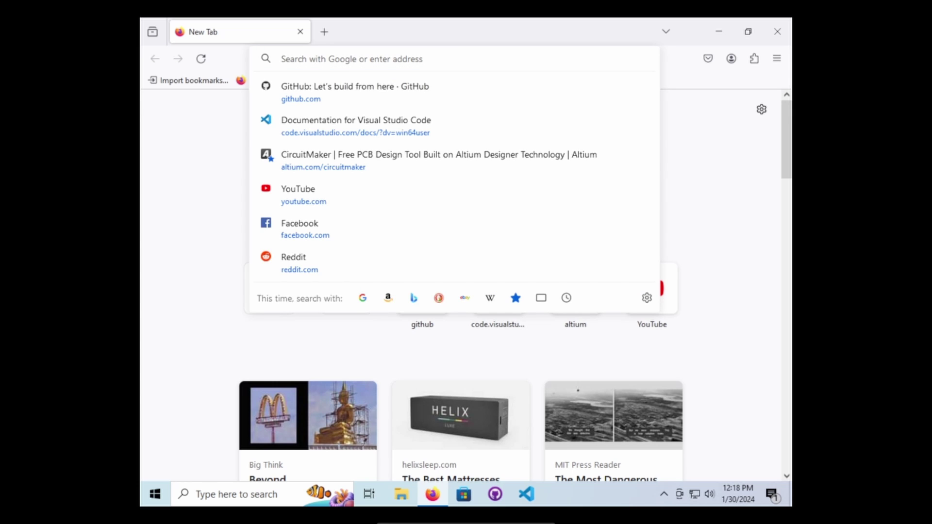
text(circuit maker)
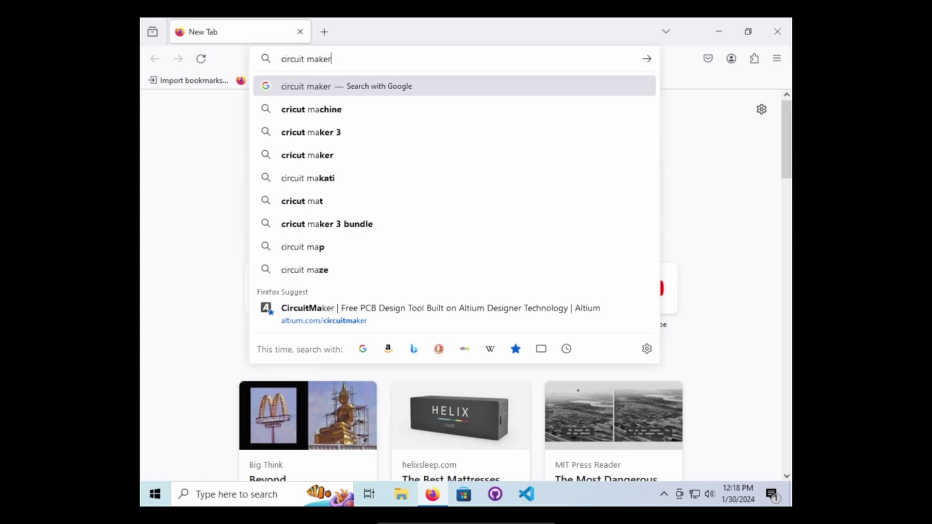
key(Return)
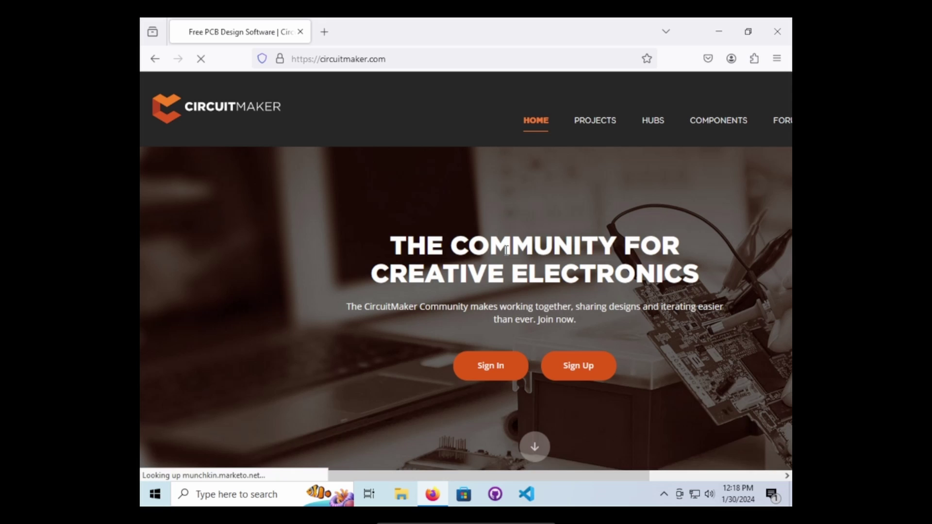
Shrink Firefox to a smaller window and dismiss the cookie notice.
scroll(510, 255, down, 5)
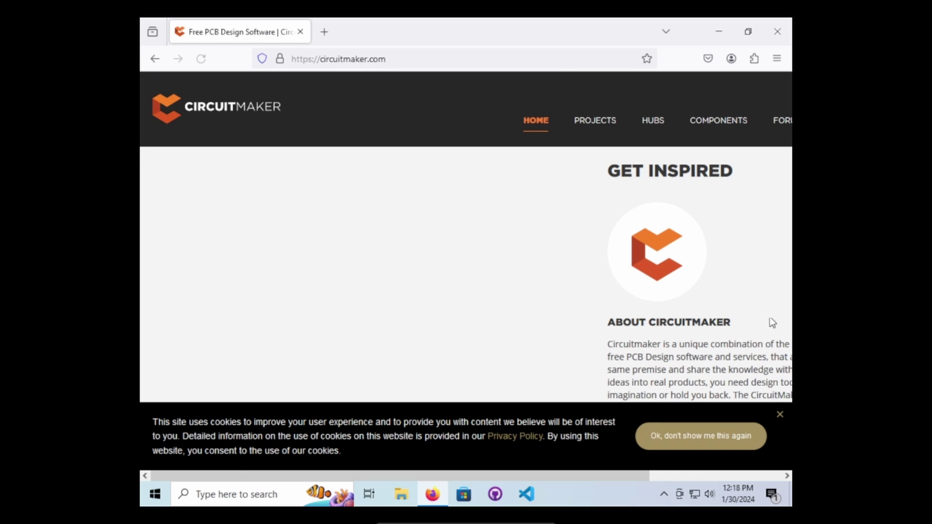
click(748, 32)
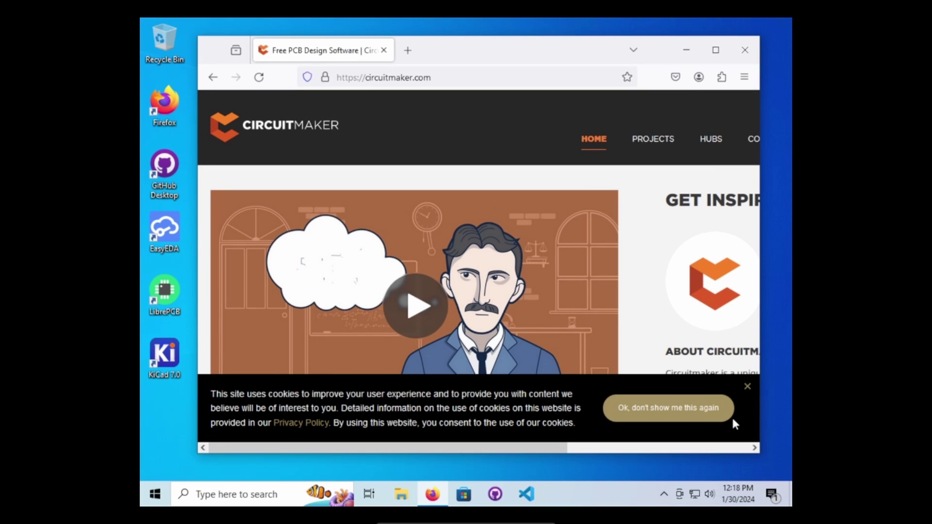
click(747, 387)
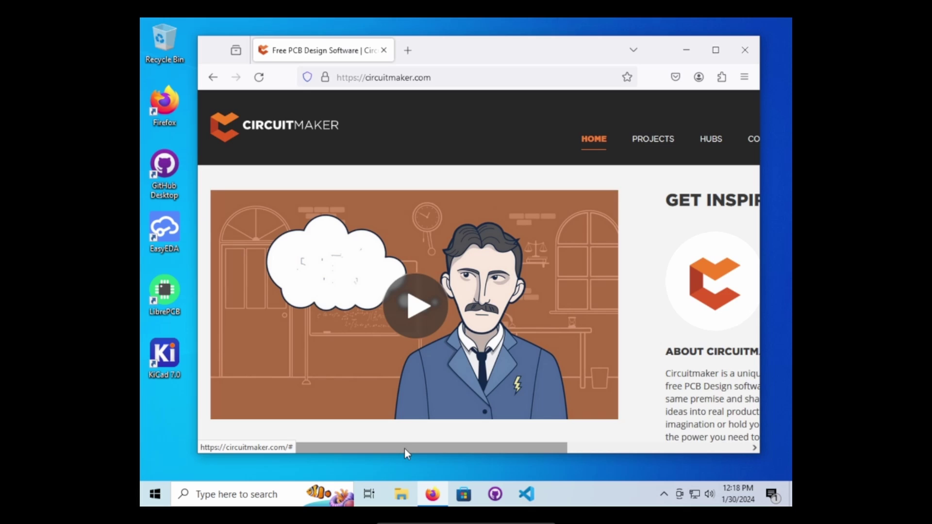
Go to the Download CircuitMaker page via Get CircuitMaker Now.
drag(404, 447, 490, 447)
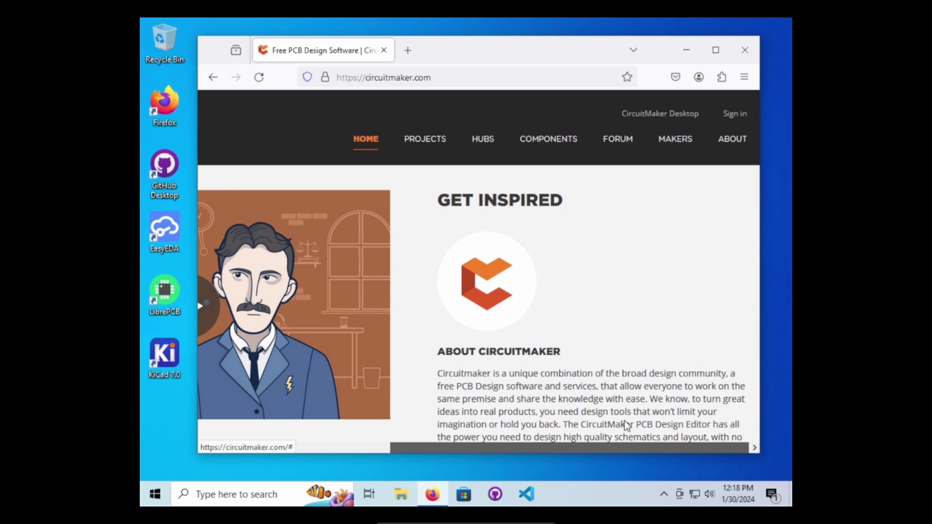
scroll(545, 343, down, 5)
scroll(515, 235, up, 1)
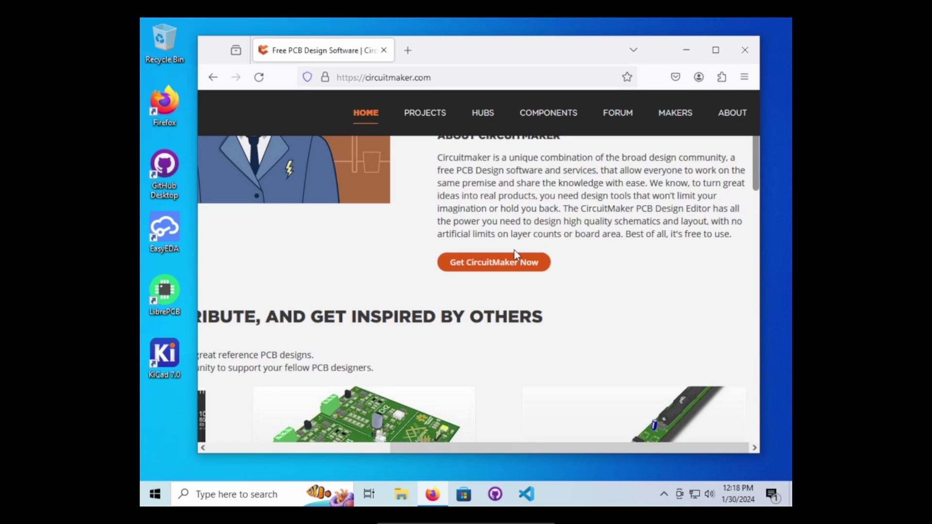
click(506, 267)
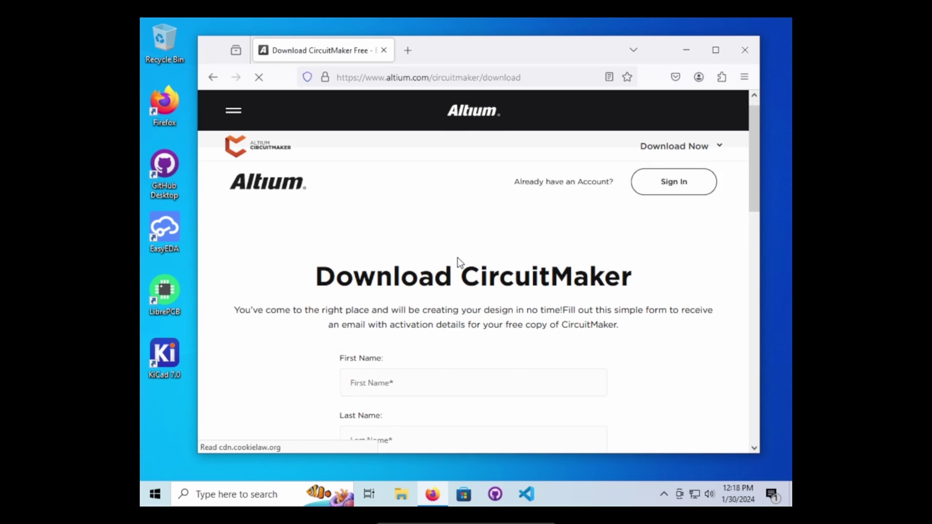
Scroll through the Download CircuitMaker form to check the e-mail and terms consent.
scroll(457, 257, down, 1)
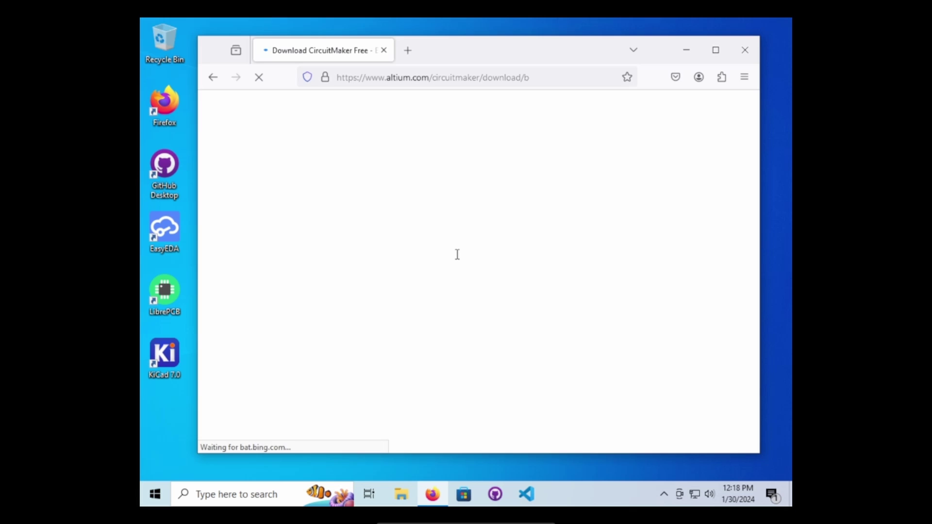
scroll(457, 254, down, 4)
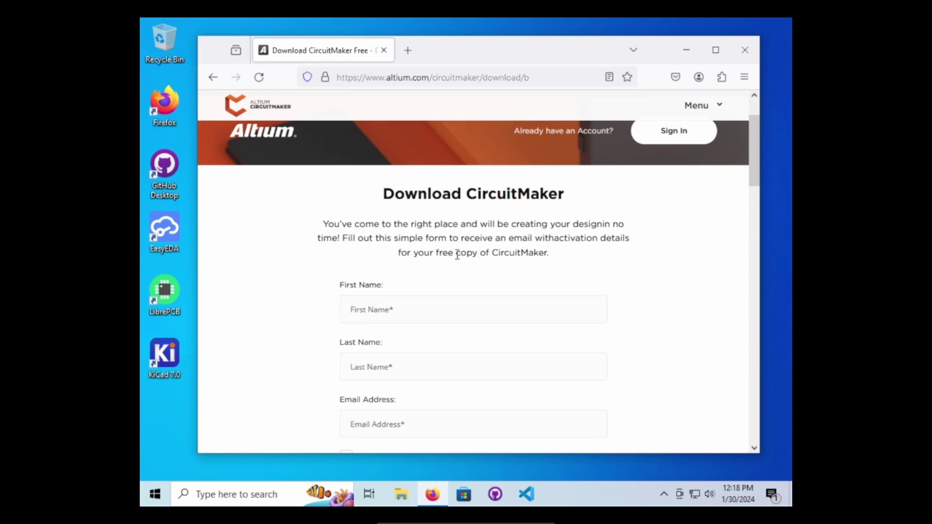
scroll(457, 255, up, 1)
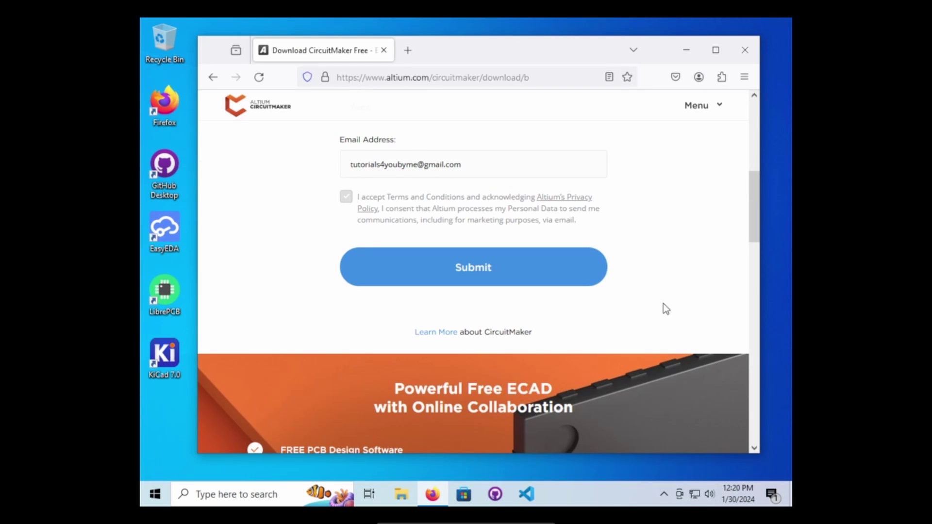
Submit the download request form and wait for the thank-you page.
click(477, 271)
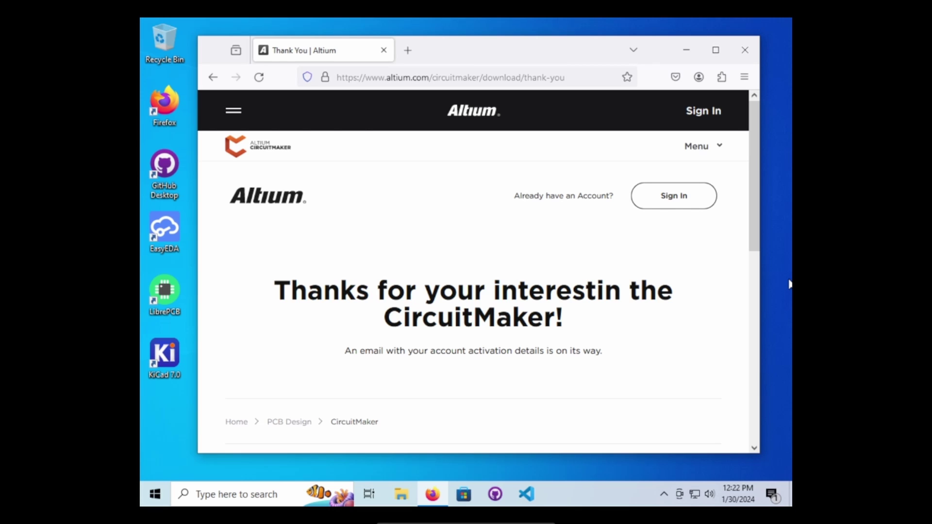
Download CircuitMakerSetup_2.2.1.6.exe and launch it from its folder, approving the UAC prompt.
click(674, 203)
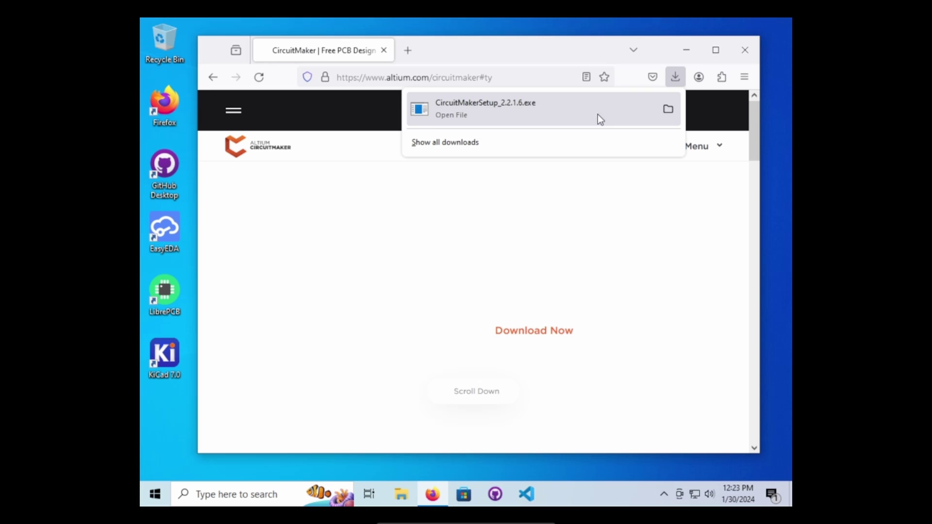
click(669, 111)
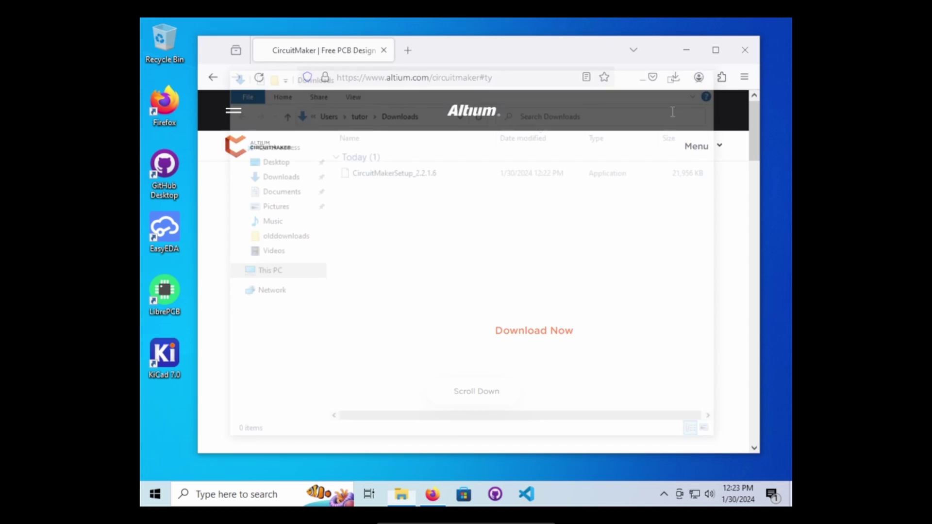
double_click(398, 176)
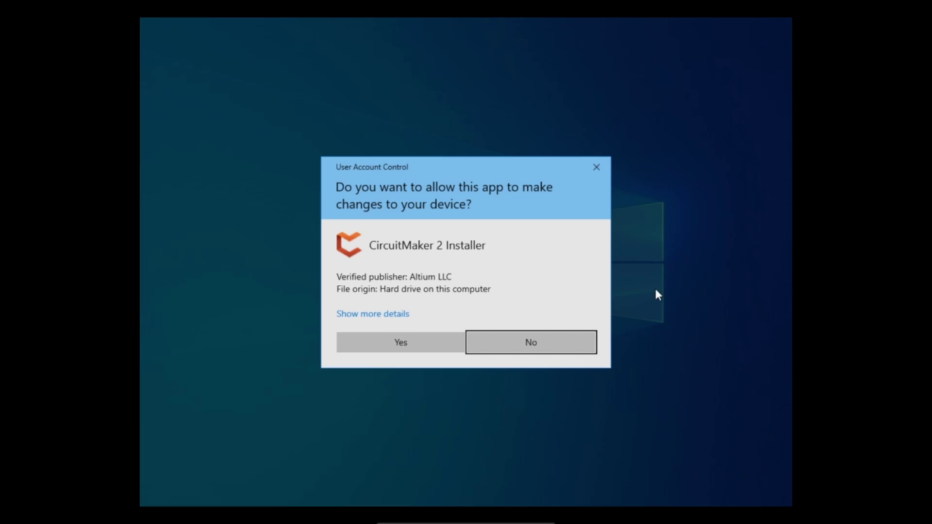
click(394, 341)
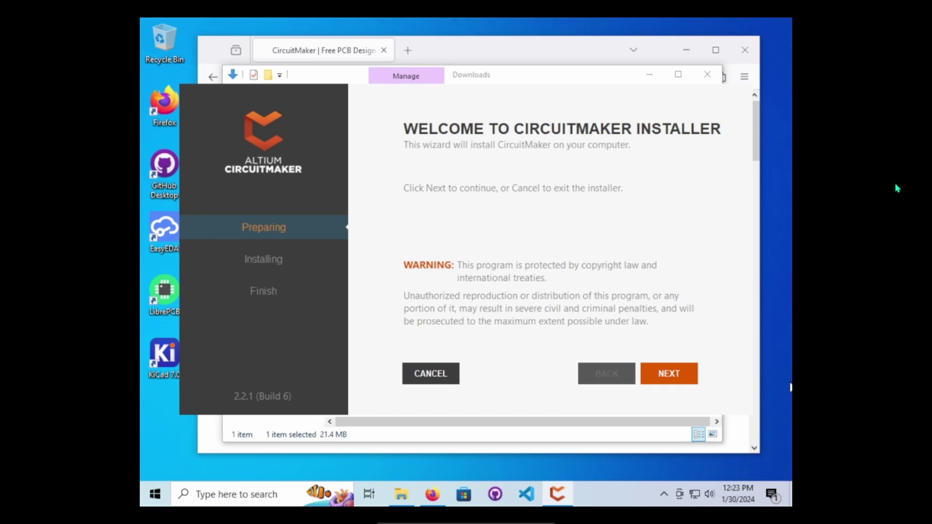
Read through and accept the CircuitMaker licence agreement.
click(678, 370)
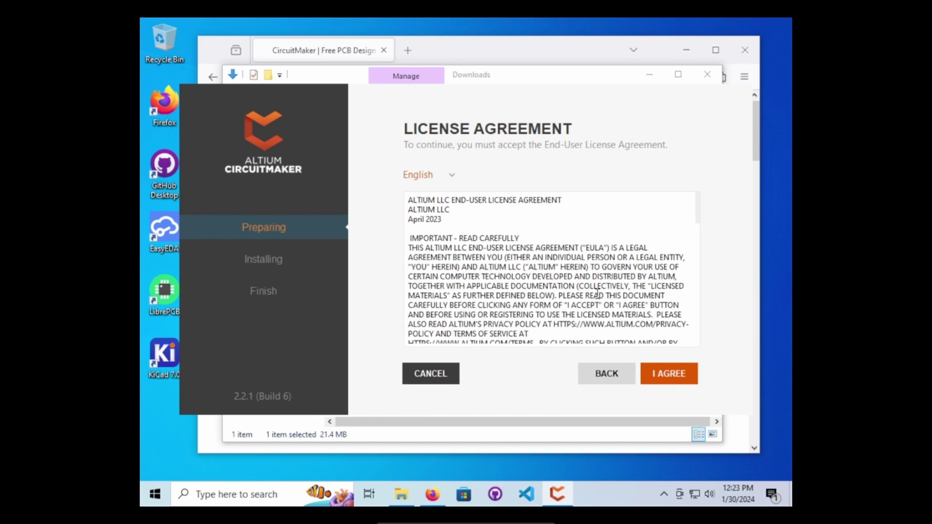
drag(699, 219, 718, 348)
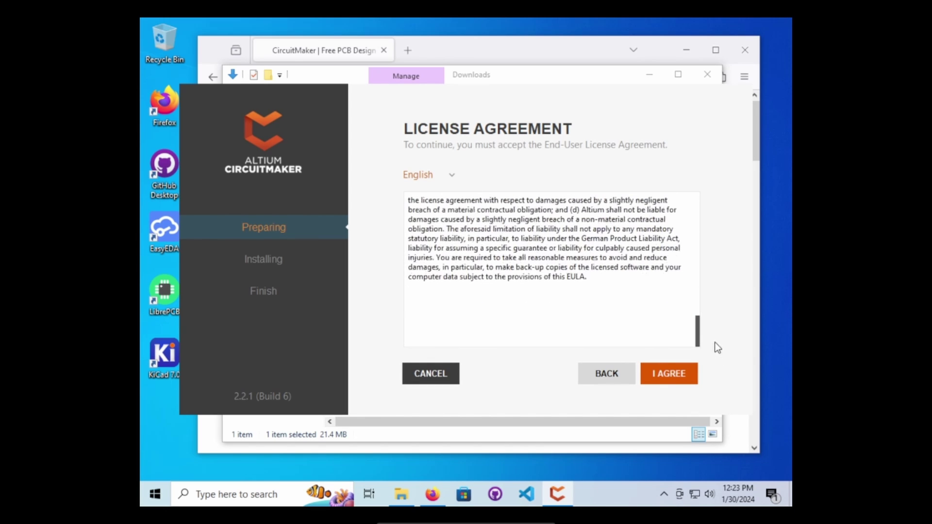
click(687, 378)
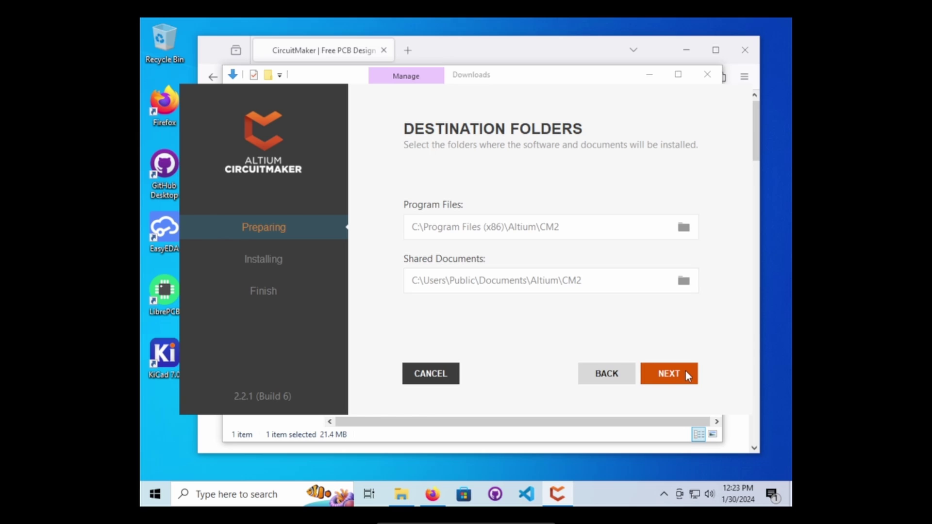
Keep the default folders, decline the improvement program, and start the installation.
click(675, 376)
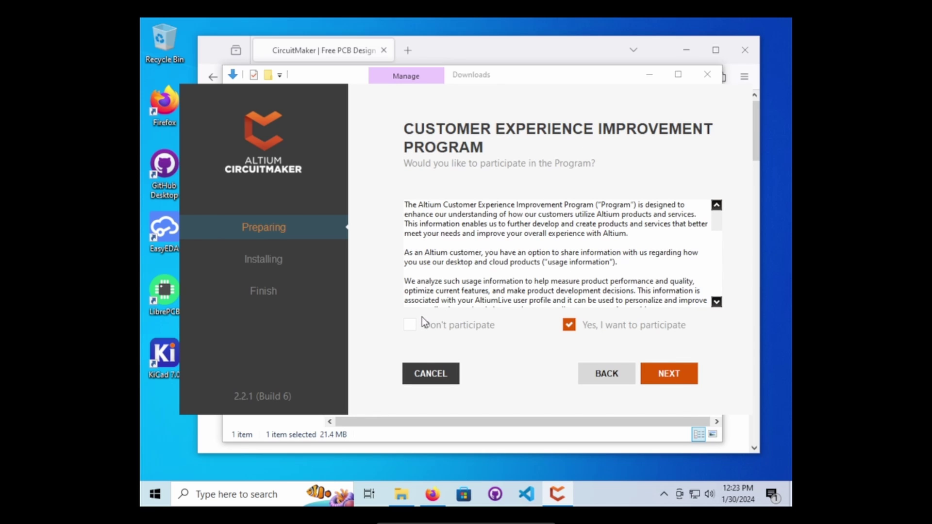
click(411, 326)
click(675, 379)
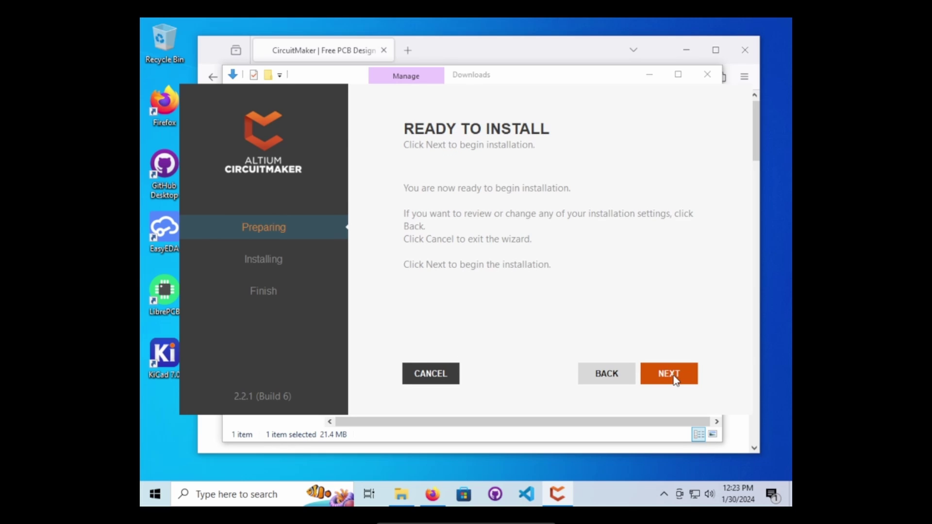
click(674, 376)
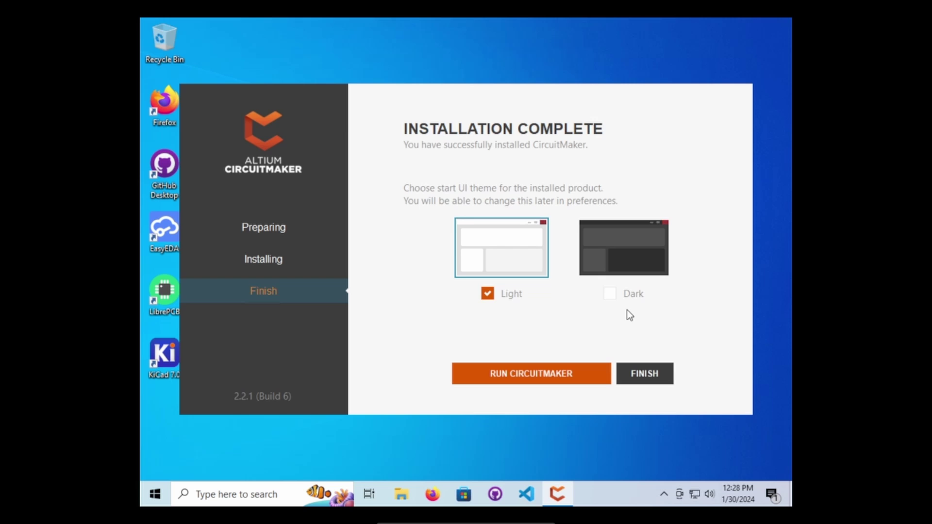
Choose the Dark theme, finish setup, and put a CircuitMaker shortcut on the desktop.
click(611, 295)
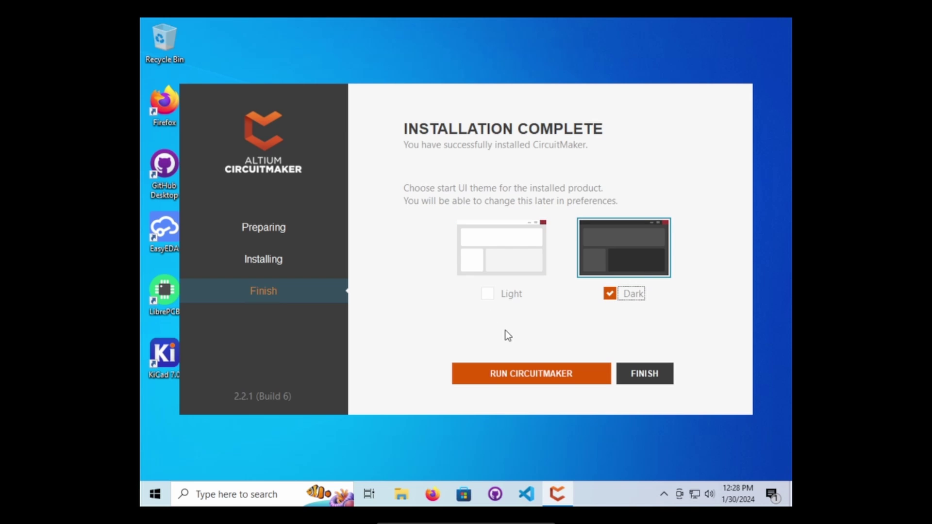
click(643, 382)
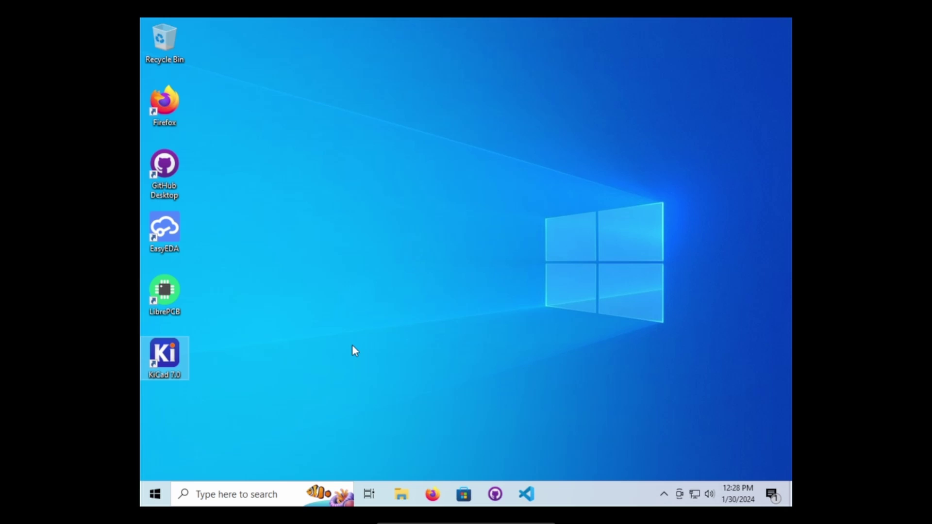
click(152, 493)
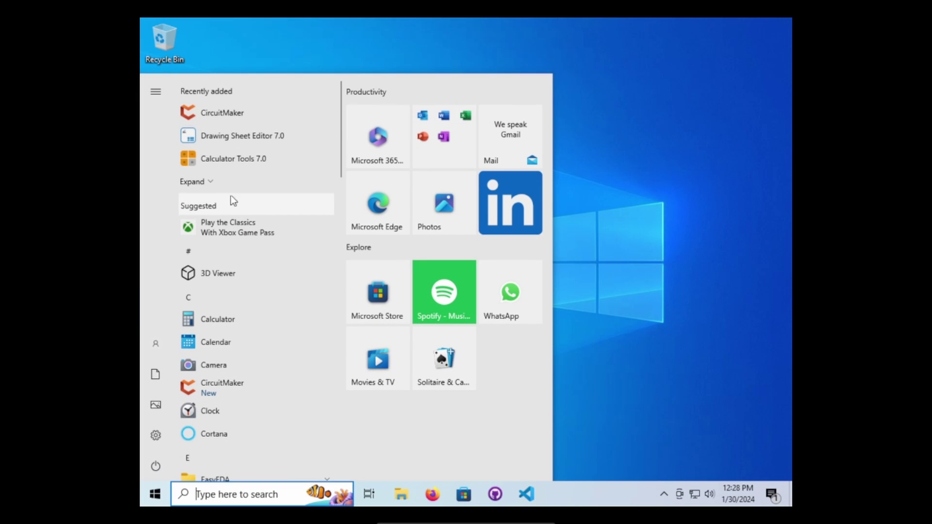
drag(208, 115, 165, 417)
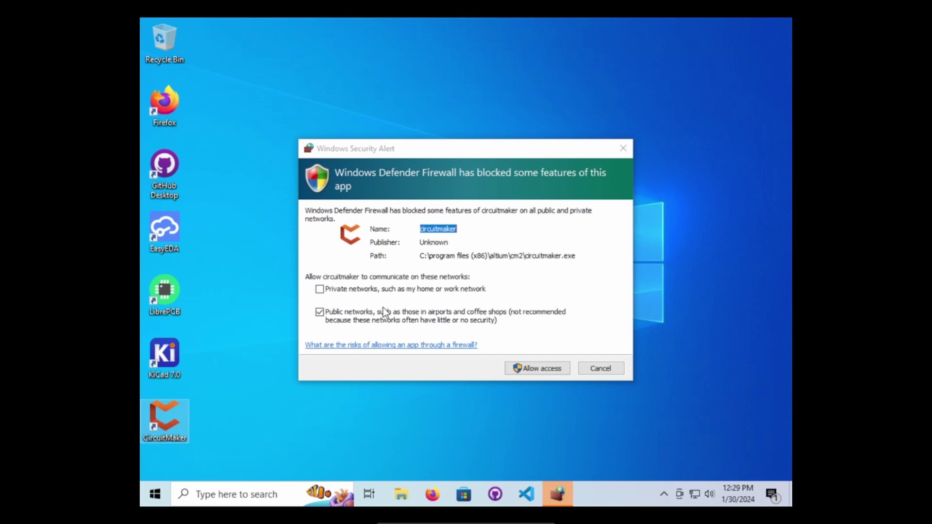
click(512, 367)
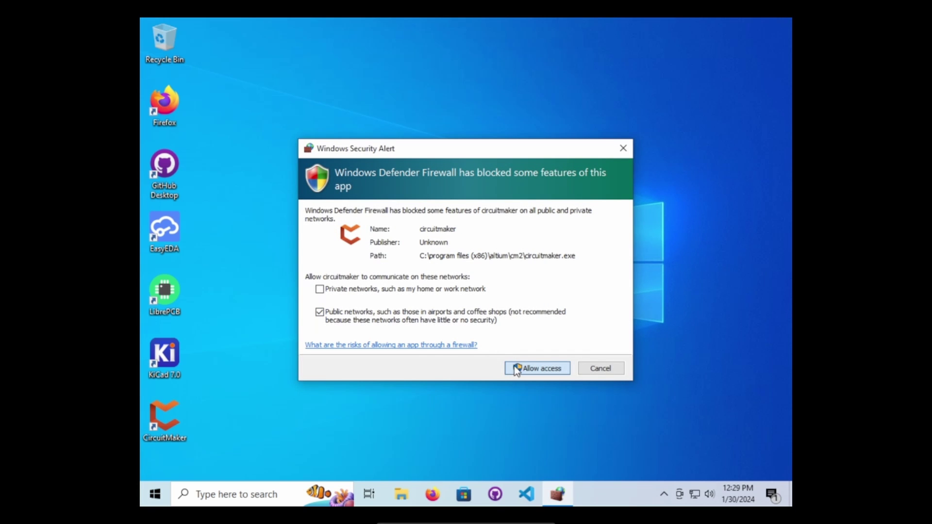
Allow CircuitMaker through Windows Defender Firewall and let it start up.
click(512, 367)
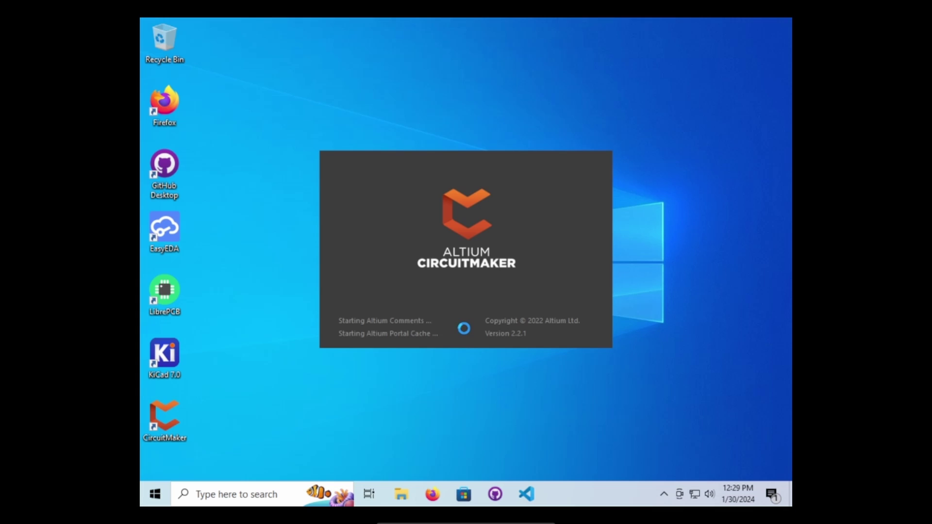